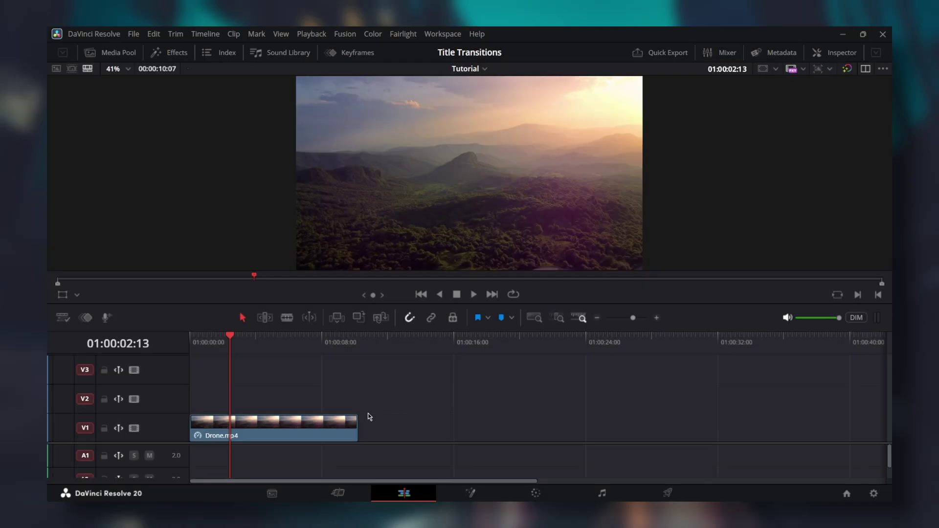
# Move the drone clip up to track V2 and place a Text+ title on V1 beneath it
pyautogui.moveTo(303, 424); pyautogui.dragTo(288, 398)
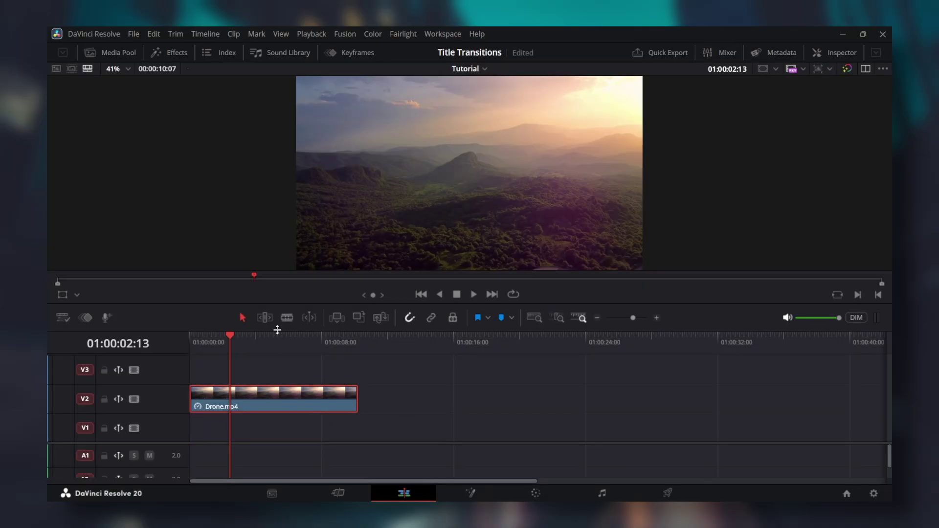
pyautogui.click(177, 53)
pyautogui.click(76, 156)
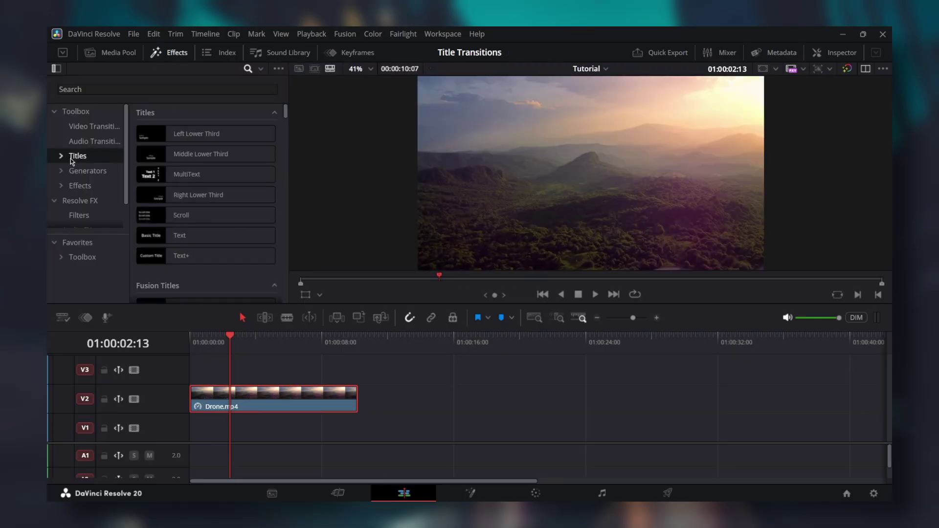
pyautogui.moveTo(182, 256); pyautogui.dragTo(231, 431)
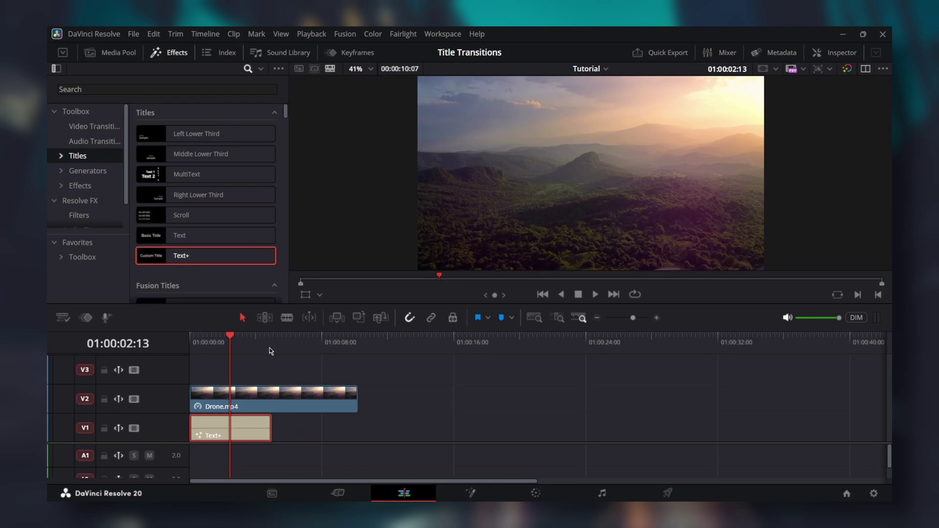
# Split the Drone.mp4 clip and set the first piece's composite mode to Darken
pyautogui.press('b')
pyautogui.click(272, 398)
pyautogui.press('a')
pyautogui.click(241, 393)
pyautogui.click(826, 52)
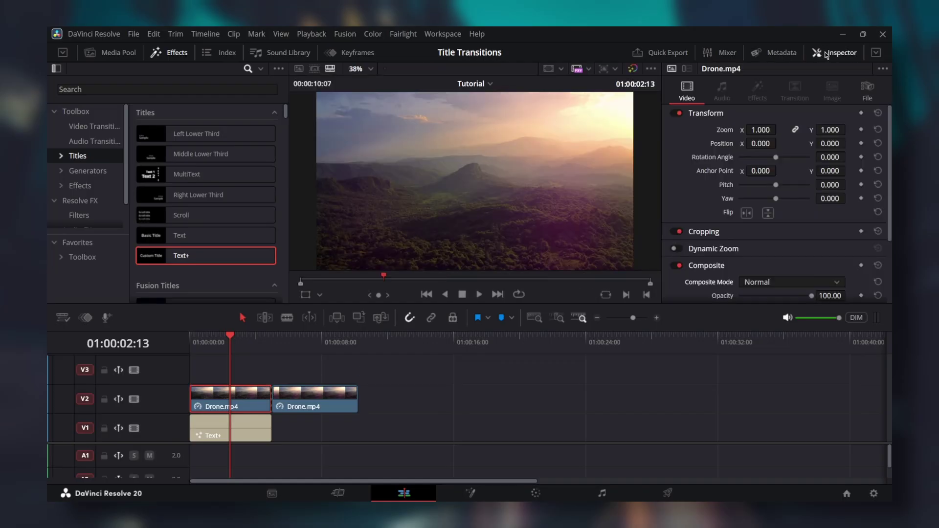
pyautogui.scroll(-3, 769, 251)
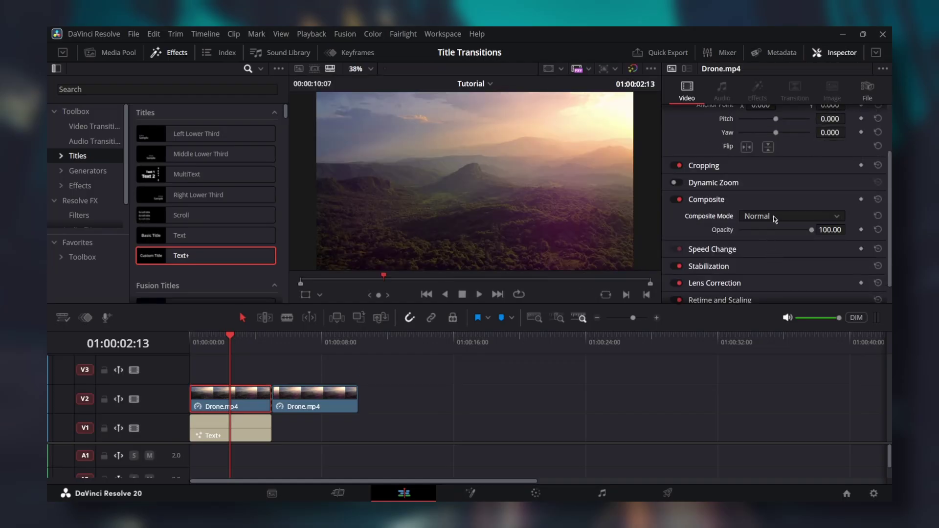
pyautogui.click(773, 216)
pyautogui.click(773, 294)
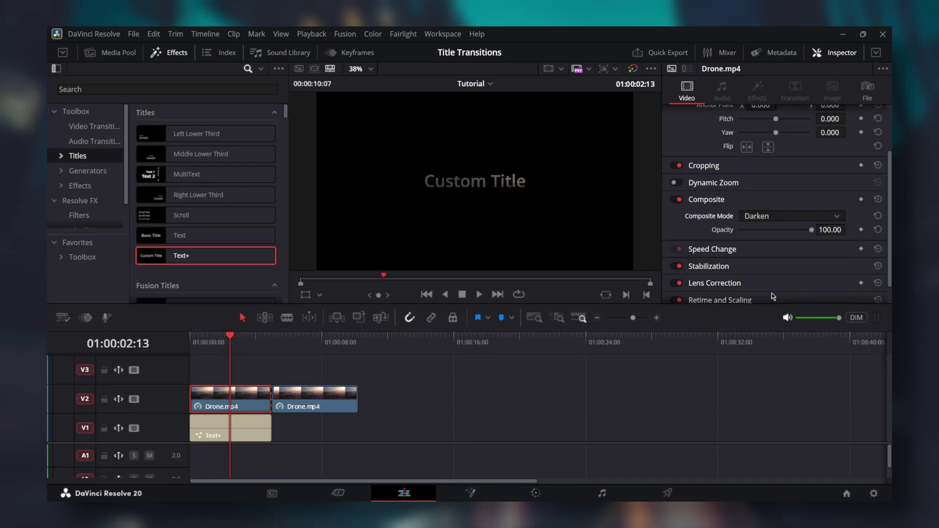
# Merge both drone pieces into Compound Clip 2 and disable track V2
pyautogui.moveTo(399, 386); pyautogui.dragTo(219, 392)
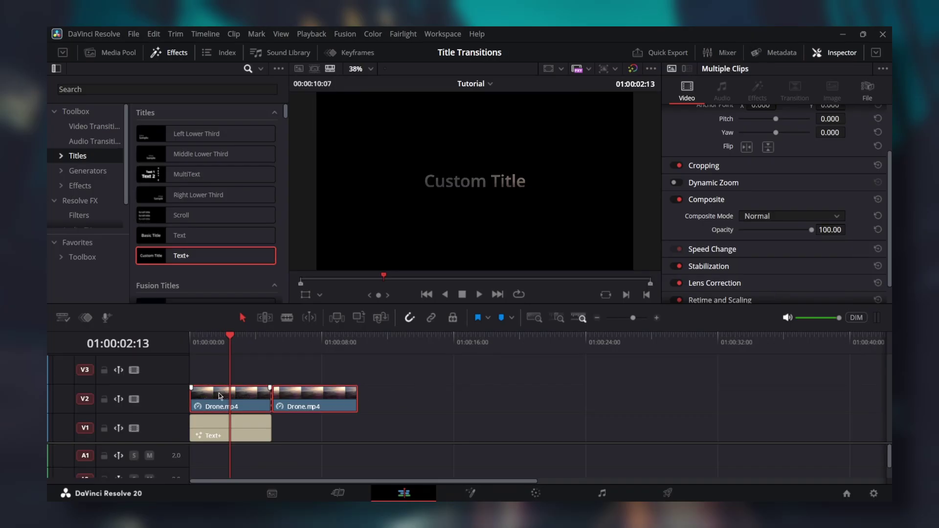
pyautogui.rightClick(263, 395)
pyautogui.click(344, 37)
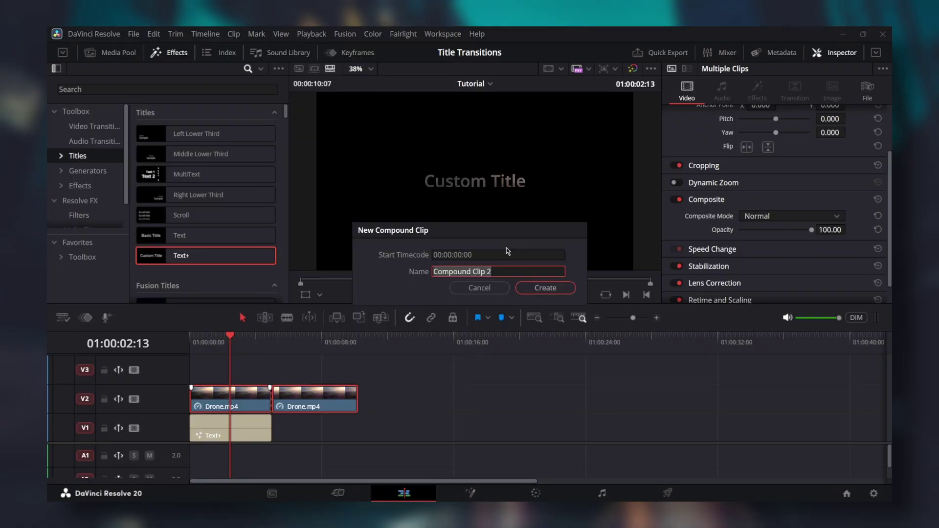
pyautogui.click(544, 289)
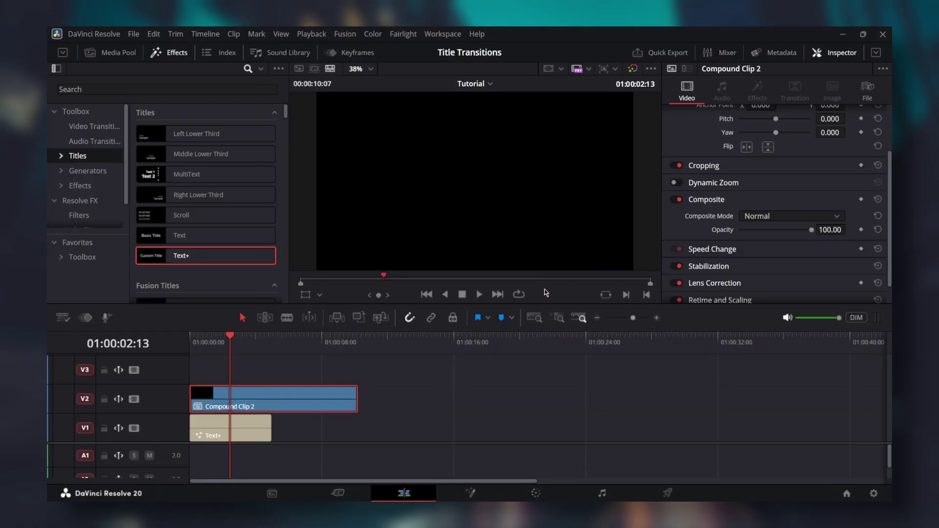
pyautogui.click(133, 399)
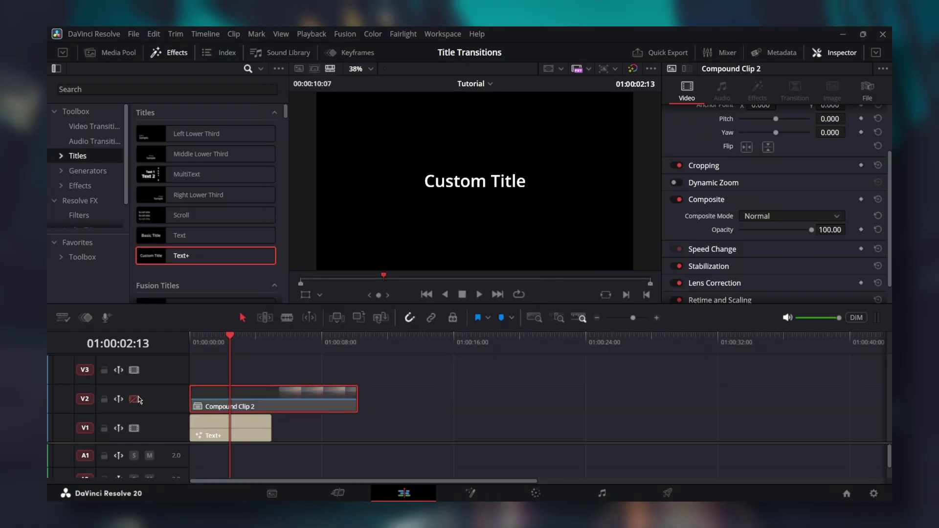
# Replace the Text+ title's Custom Title text with 'THIS'
pyautogui.click(240, 428)
pyautogui.click(733, 184)
pyautogui.hotkey('ctrl', 'a')
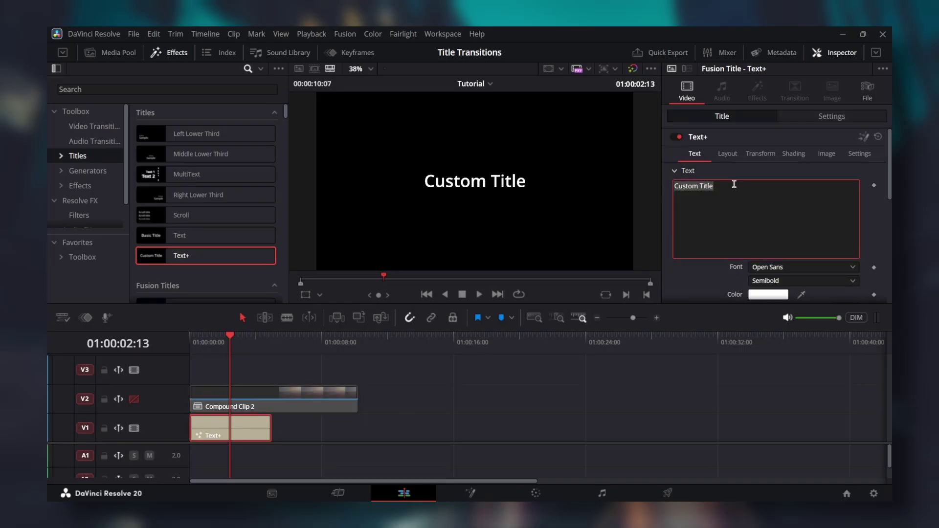
pyautogui.press('BackSpace')
pyautogui.write('THIS')
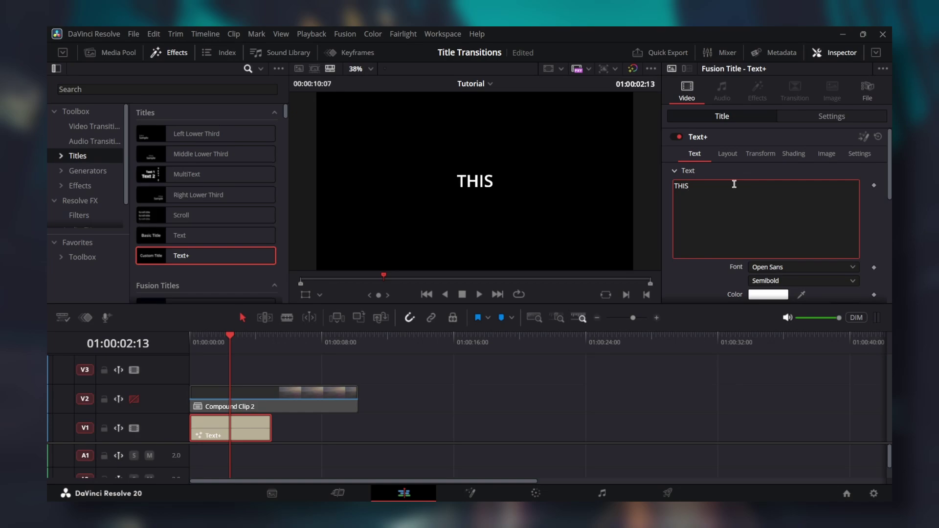
# Set the title font to Rockwell Extra Bold at size 0.5
pyautogui.scroll(-3, 733, 184)
pyautogui.click(802, 182)
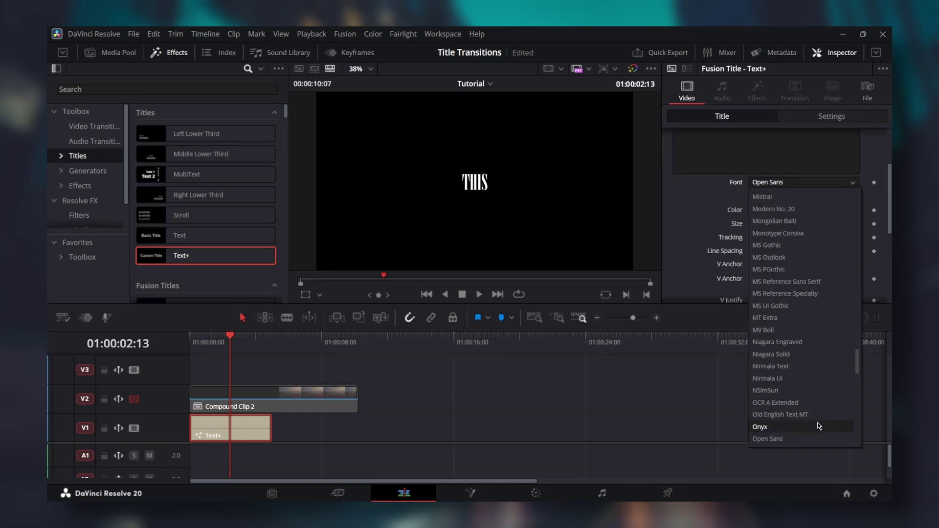
pyautogui.click(767, 438)
pyautogui.click(802, 196)
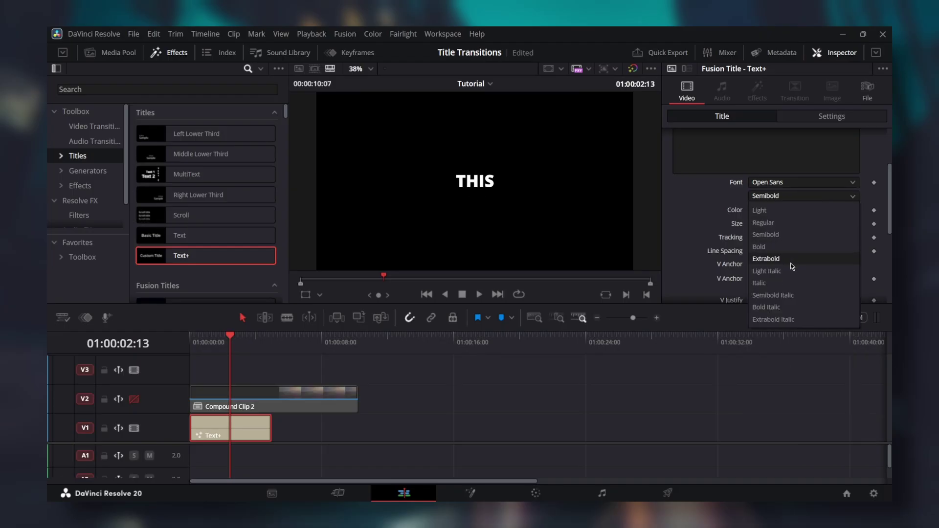
pyautogui.click(802, 182)
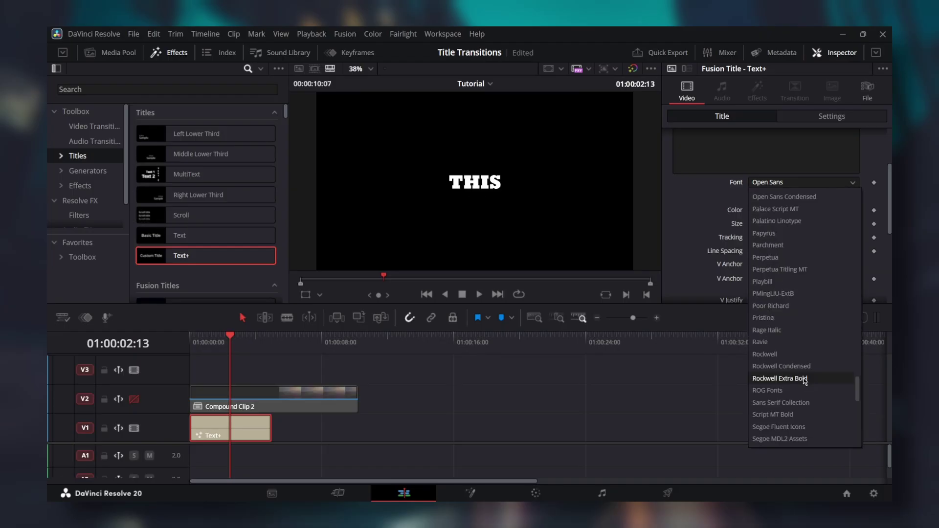
pyautogui.click(783, 406)
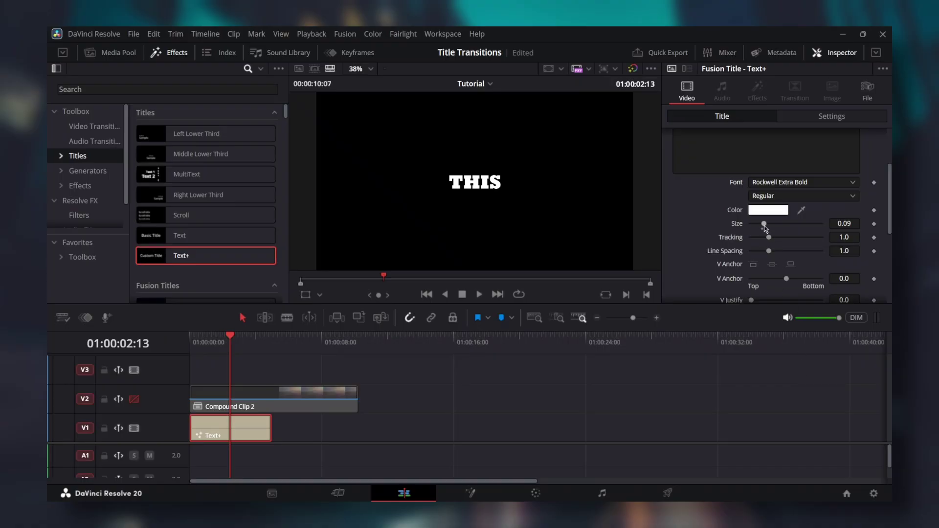
pyautogui.moveTo(763, 224); pyautogui.dragTo(825, 228)
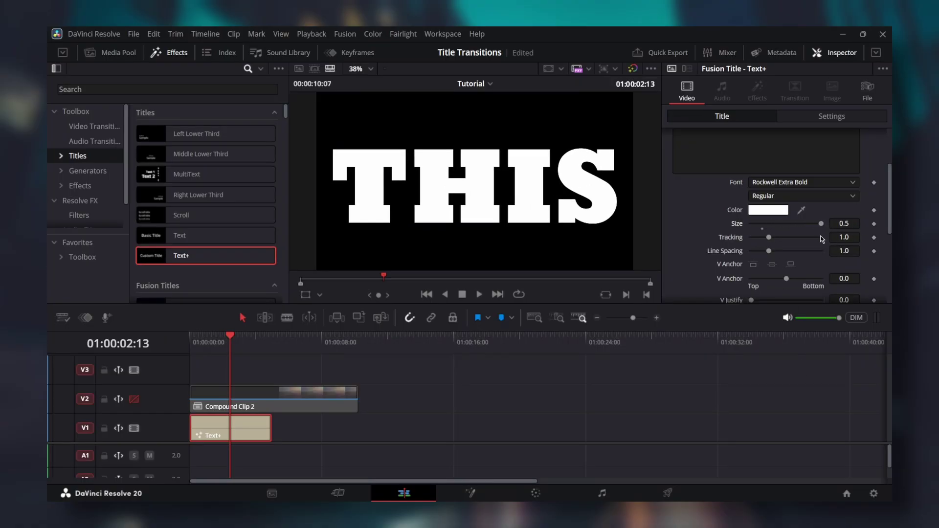
pyautogui.click(819, 120)
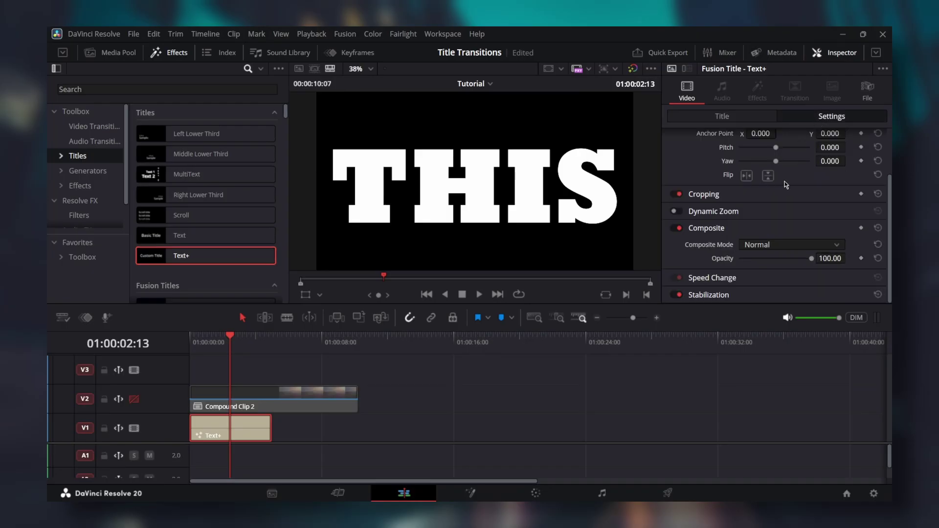
pyautogui.scroll(3, 784, 191)
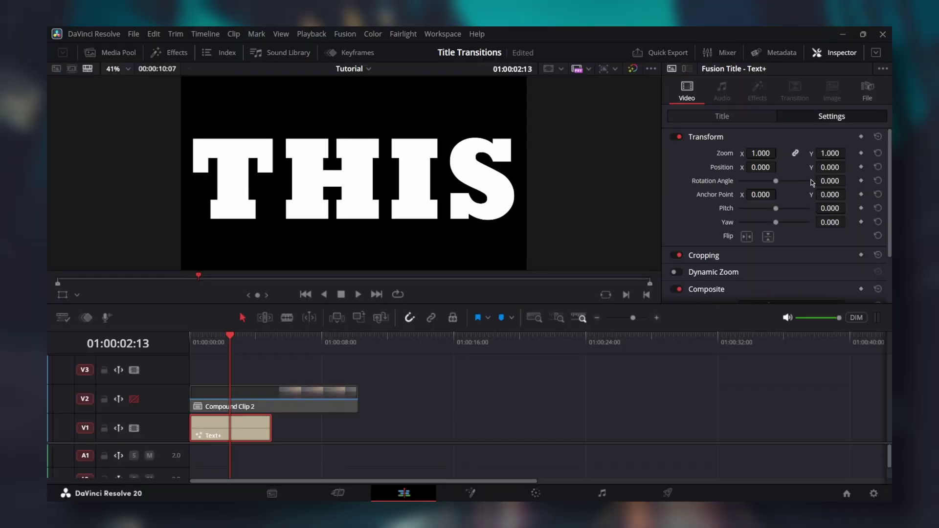
# Enable Dynamic Zoom on the THIS title and shrink its end frame tightly around the H
pyautogui.scroll(-2, 811, 184)
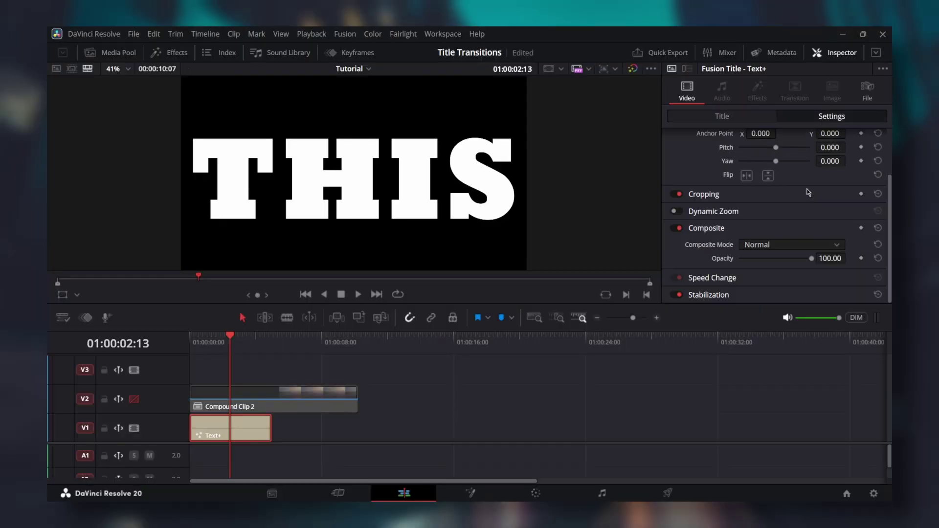
pyautogui.click(676, 212)
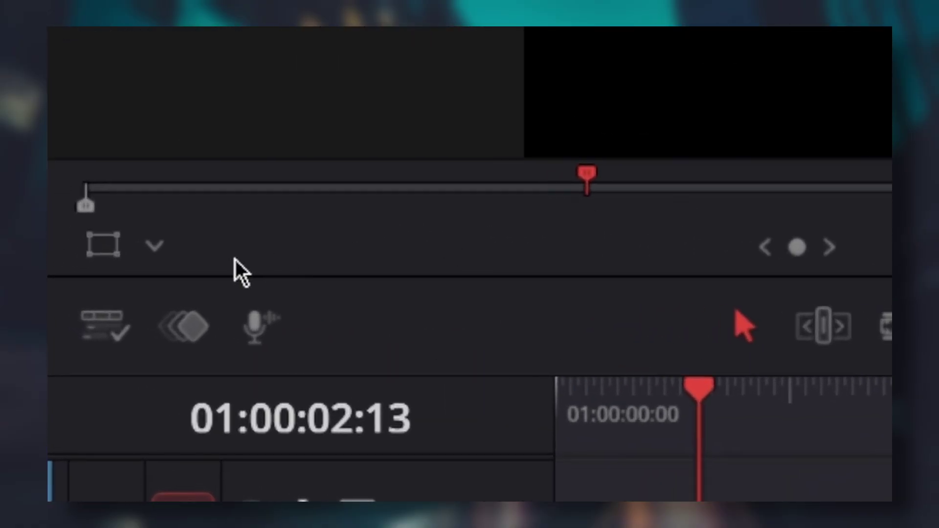
pyautogui.click(153, 249)
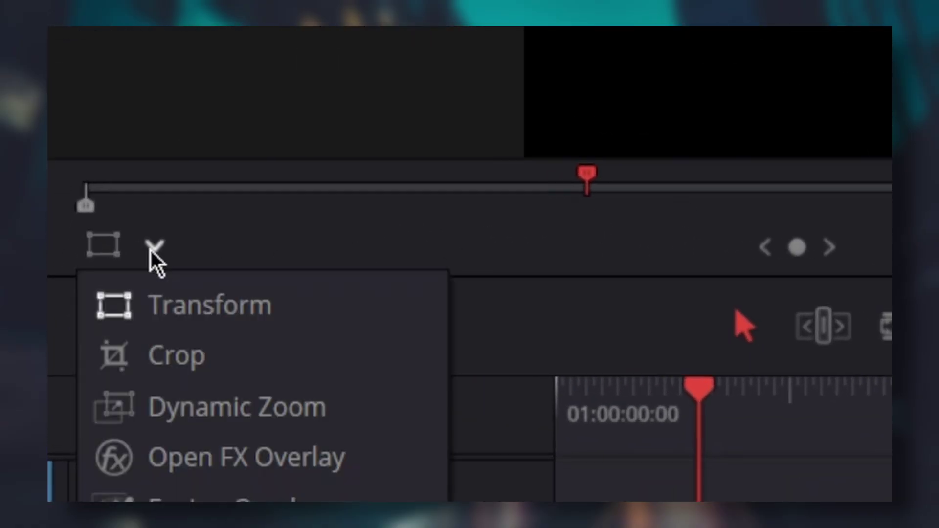
pyautogui.click(205, 409)
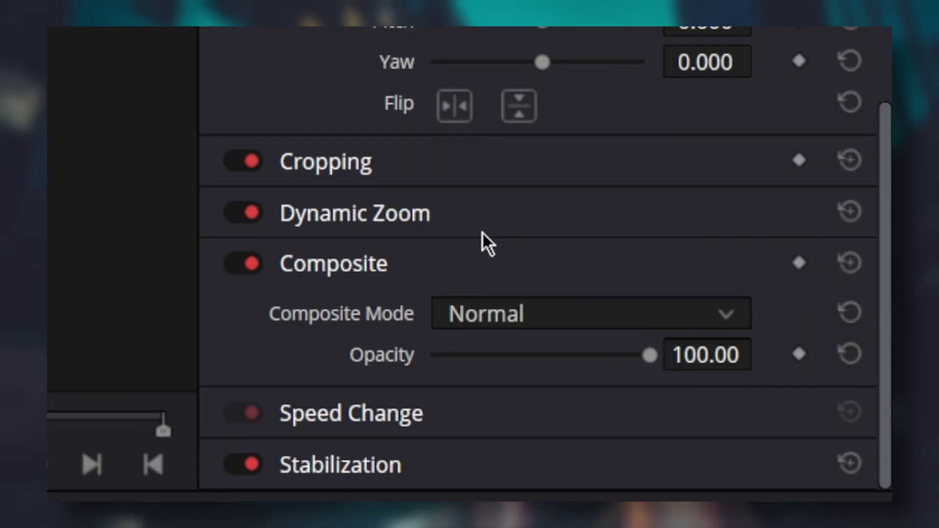
pyautogui.click(529, 207)
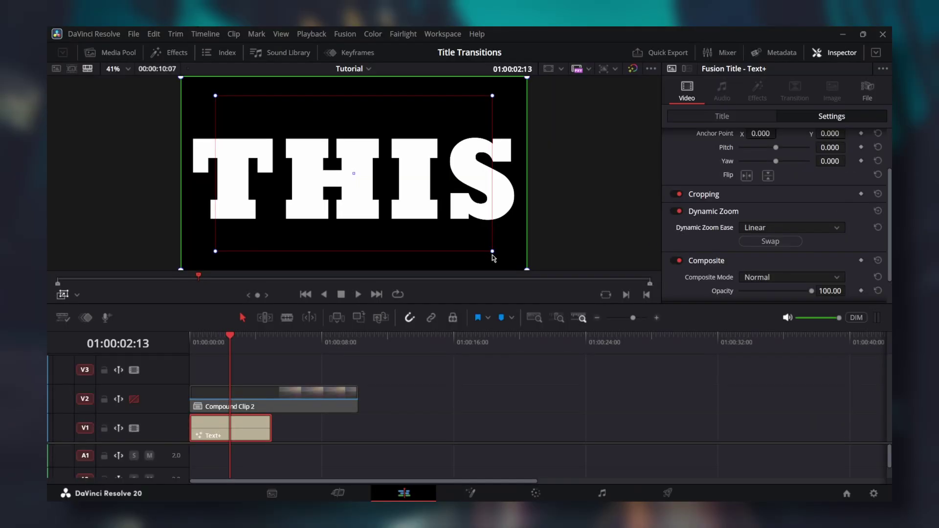
pyautogui.moveTo(492, 252); pyautogui.dragTo(361, 183)
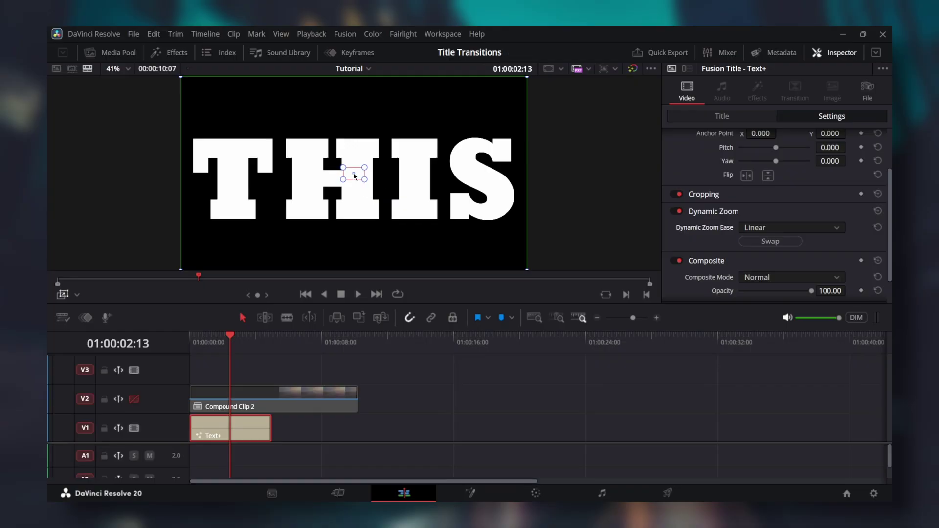
pyautogui.moveTo(355, 176)
pyautogui.mouseDown()
pyautogui.moveTo(346, 154)
pyautogui.moveTo(368, 153)
pyautogui.moveTo(353, 195)
pyautogui.moveTo(354, 180)
pyautogui.mouseUp()
# Keyframe Write On End from 0.0 at the start to 1.0 at 01:00:02:15
pyautogui.click(79, 334)
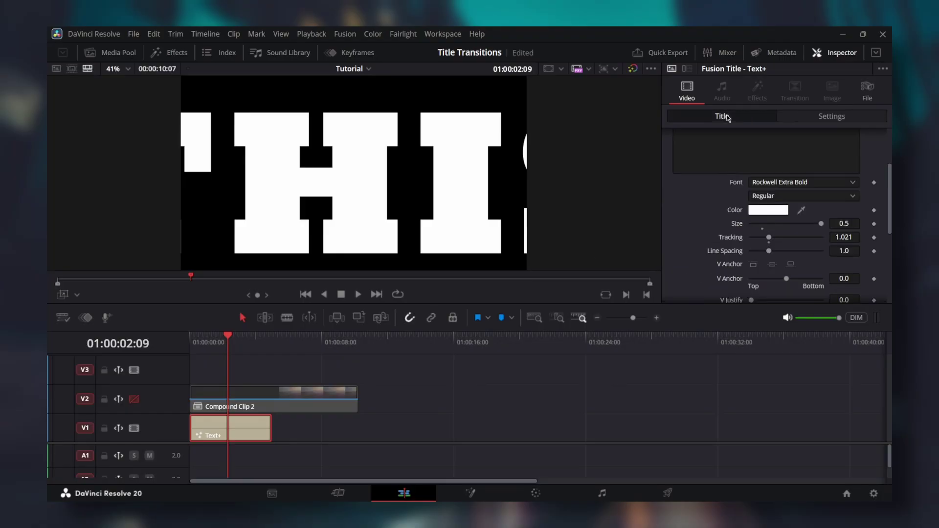
pyautogui.scroll(-5, 891, 190)
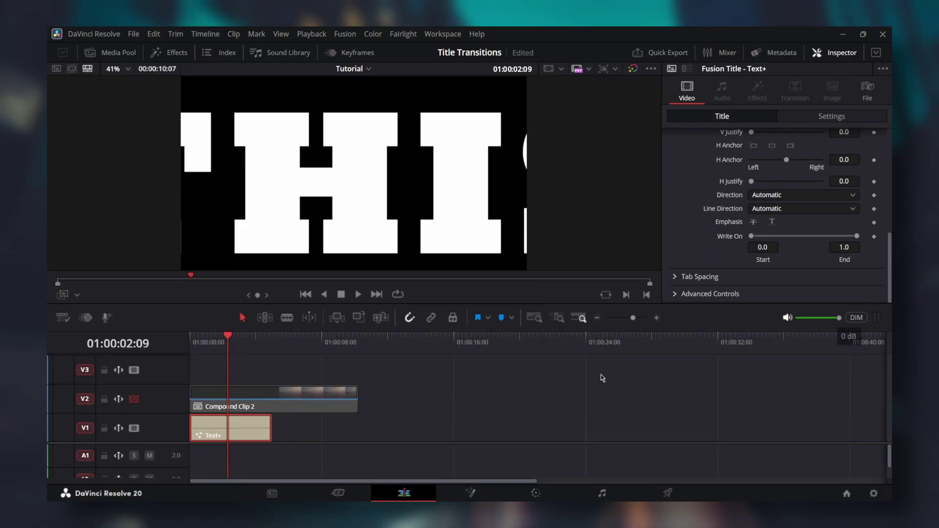
pyautogui.moveTo(228, 340); pyautogui.dragTo(190, 340)
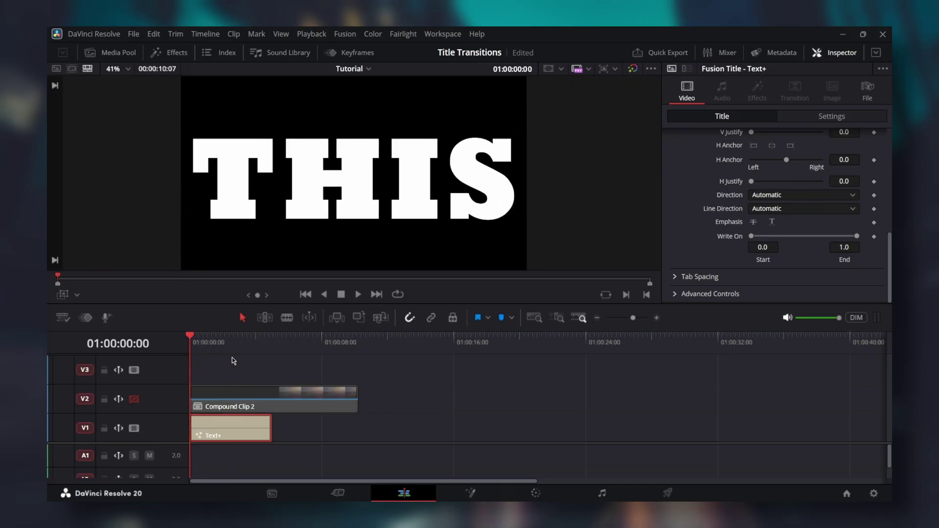
pyautogui.click(874, 237)
pyautogui.moveTo(856, 238); pyautogui.dragTo(748, 237)
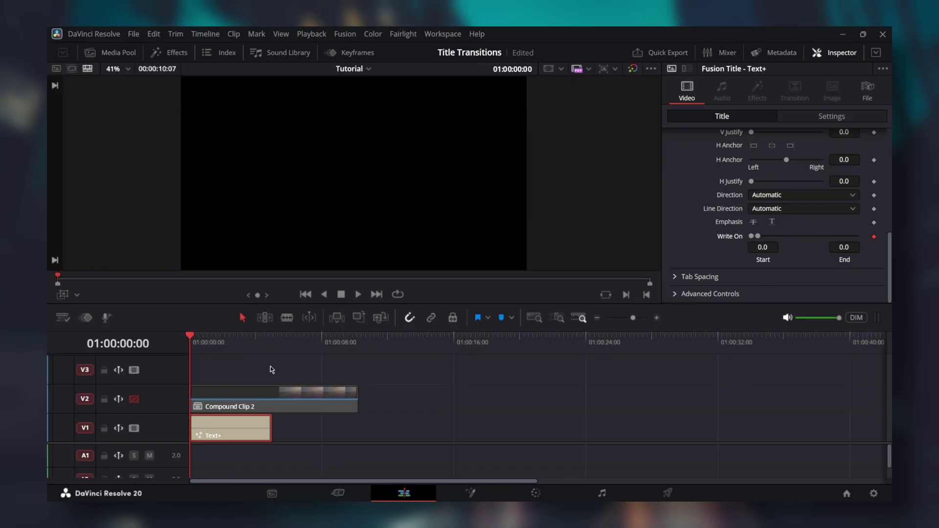
pyautogui.moveTo(207, 341); pyautogui.dragTo(231, 336)
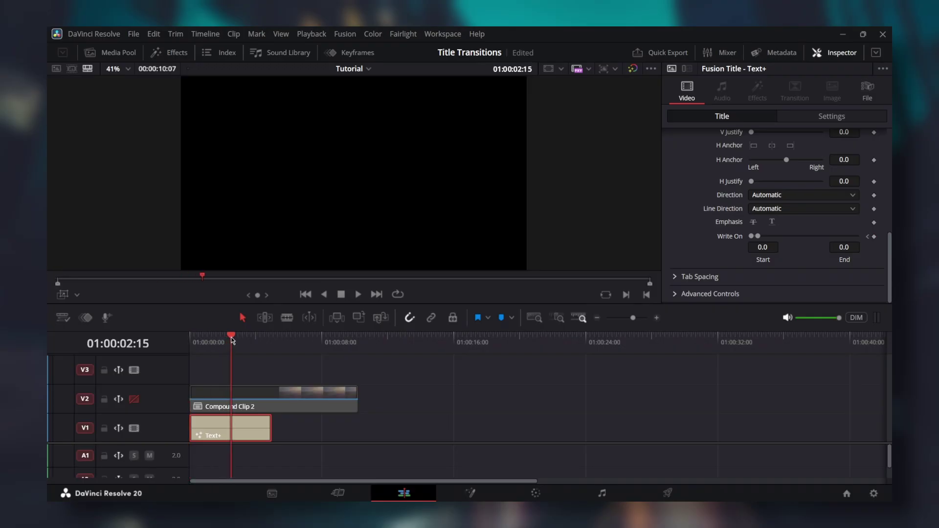
pyautogui.click(875, 237)
pyautogui.moveTo(758, 236); pyautogui.dragTo(856, 236)
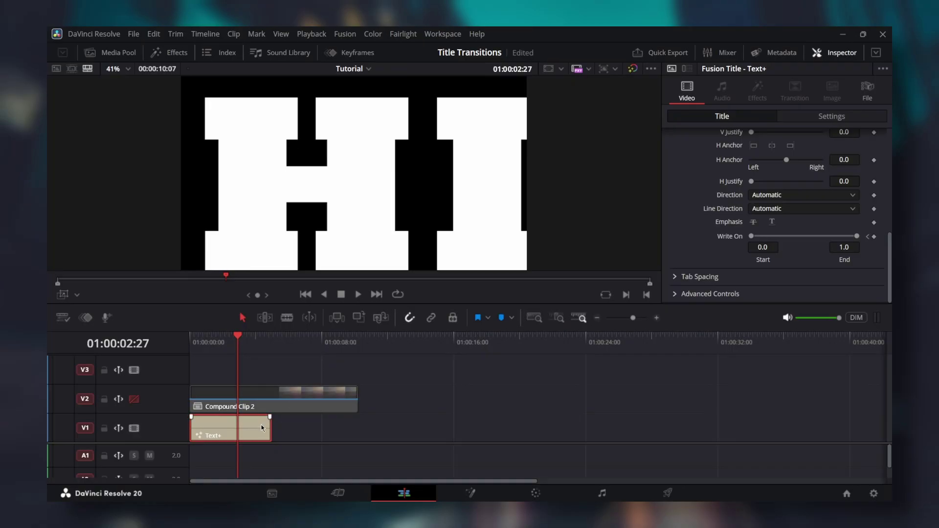
# Keyframe Pitch and Yaw at zero at the start, then -0.131 and 0.213 at 01:00:04:29
pyautogui.click(810, 118)
pyautogui.moveTo(236, 337); pyautogui.dragTo(190, 338)
pyautogui.scroll(3, 844, 211)
pyautogui.click(861, 208)
pyautogui.click(861, 222)
pyautogui.moveTo(266, 345); pyautogui.dragTo(271, 345)
pyautogui.click(861, 222)
pyautogui.moveTo(831, 208); pyautogui.dragTo(848, 209)
pyautogui.moveTo(849, 221); pyautogui.dragTo(849, 221)
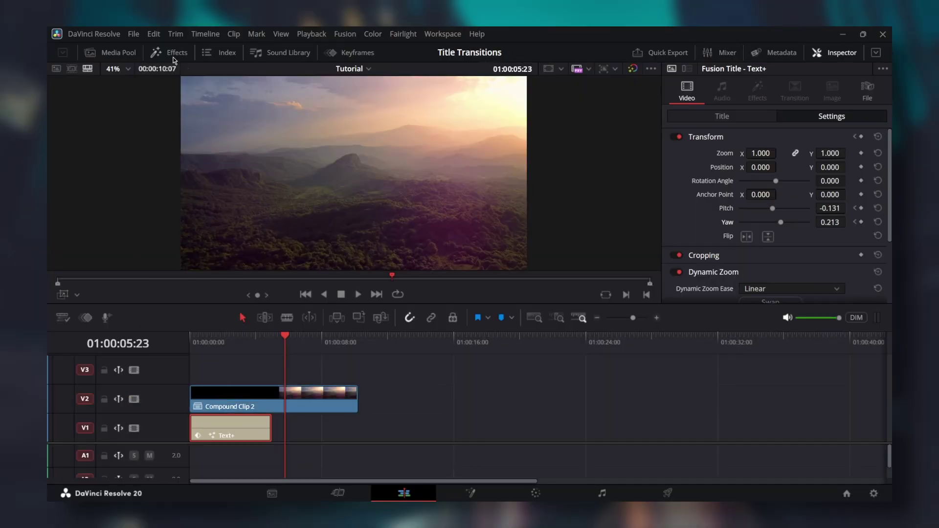
# Search Resolve FX for 'camera' and apply Camera Shake to Compound Clip 2
pyautogui.click(173, 58)
pyautogui.click(95, 203)
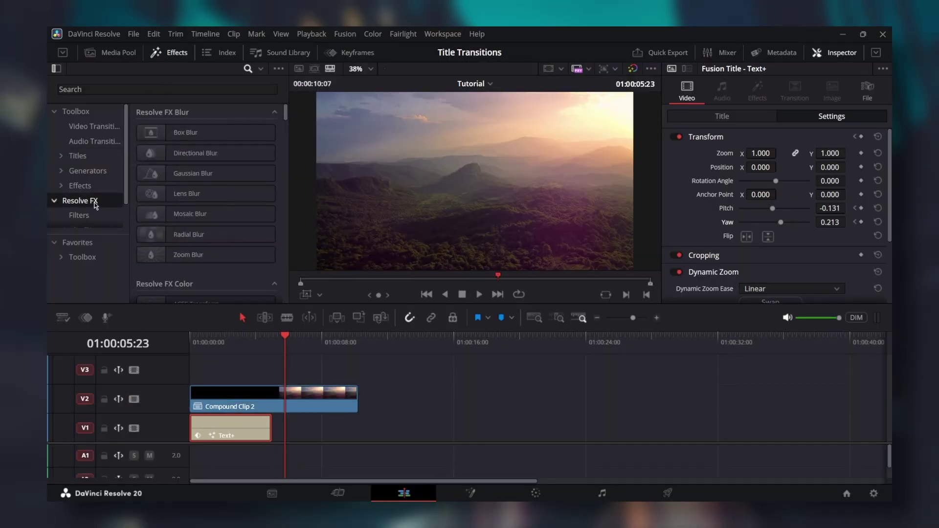
pyautogui.click(141, 88)
pyautogui.write('camera')
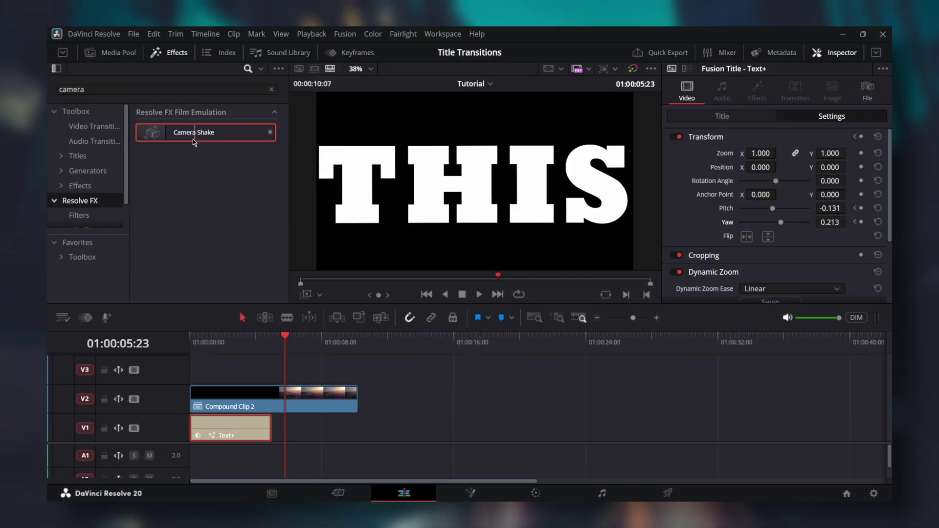
pyautogui.moveTo(192, 139); pyautogui.dragTo(262, 398)
# Set Camera Shake Speed Scale to 0.4 and Motion Blur to 0.3
pyautogui.click(262, 398)
pyautogui.click(827, 166)
pyautogui.write('0.4')
pyautogui.press('Return')
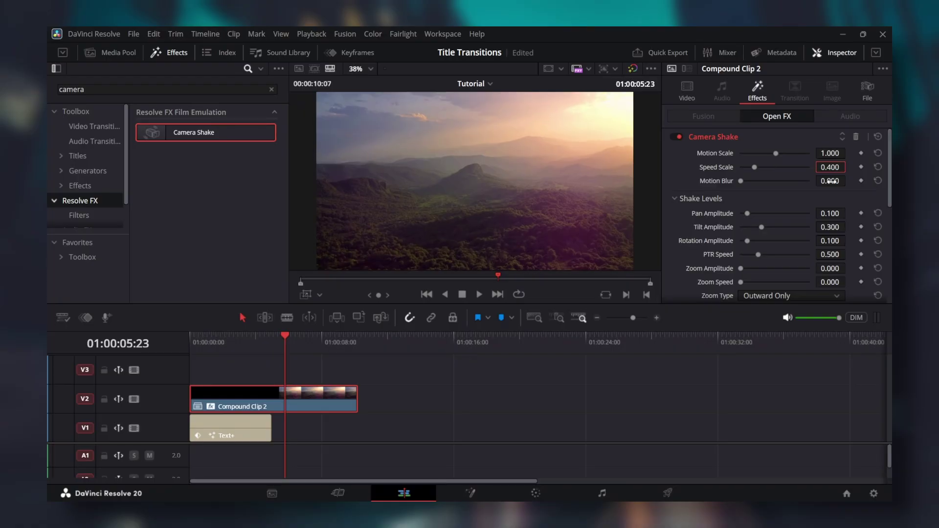
pyautogui.click(830, 181)
pyautogui.press('BackSpace')
pyautogui.write('.3')
pyautogui.press('Return')
# Keyframe Motion Scale 0 at 01:00:01:20, 1.3 at 01:00:05:00, and back to 0 near 01:00:07:26
pyautogui.moveTo(217, 343); pyautogui.dragTo(218, 344)
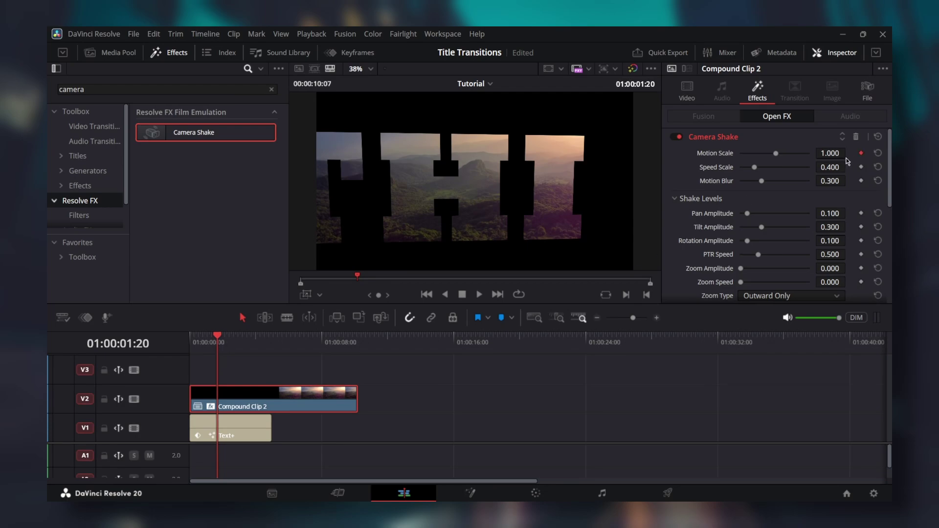
pyautogui.moveTo(829, 157); pyautogui.dragTo(725, 158)
pyautogui.press('Down')
pyautogui.click(829, 155)
pyautogui.write('1.3')
pyautogui.press('Return')
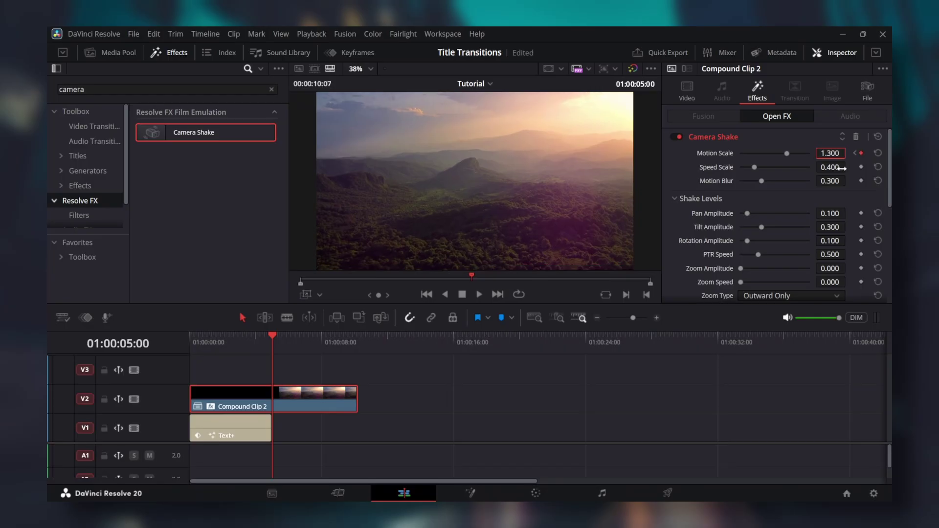
pyautogui.moveTo(272, 343); pyautogui.dragTo(320, 337)
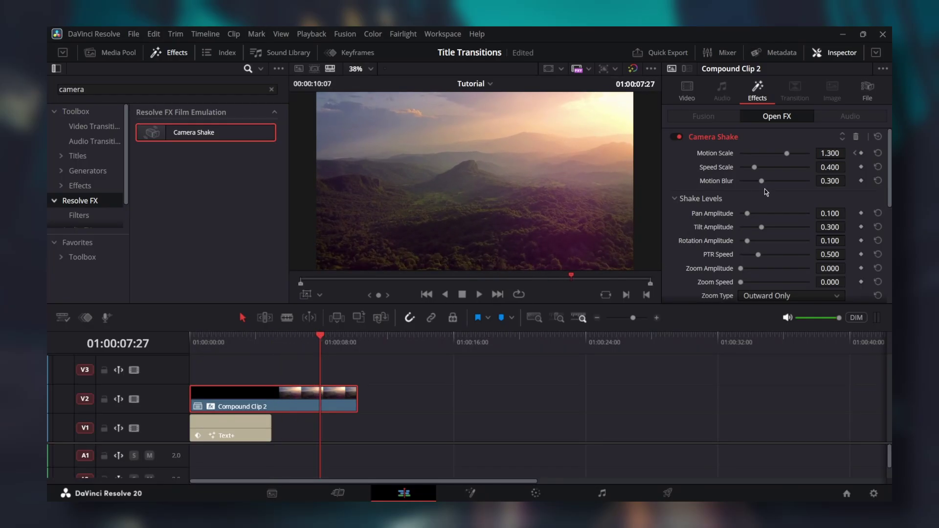
pyautogui.moveTo(786, 153); pyautogui.dragTo(728, 155)
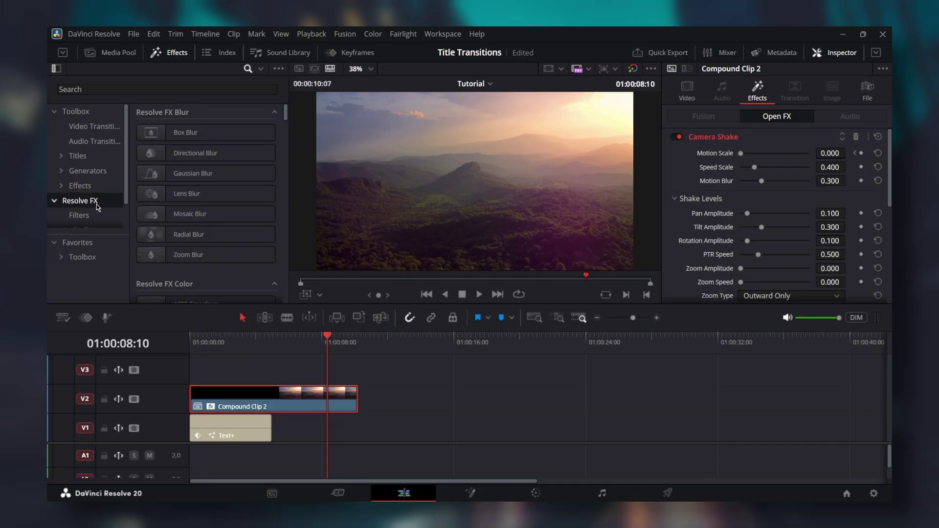
# Apply Gaussian Blur to Compound Clip 2 with Split Horizontal and Vertical enabled
pyautogui.moveTo(210, 175); pyautogui.dragTo(270, 395)
pyautogui.click(740, 171)
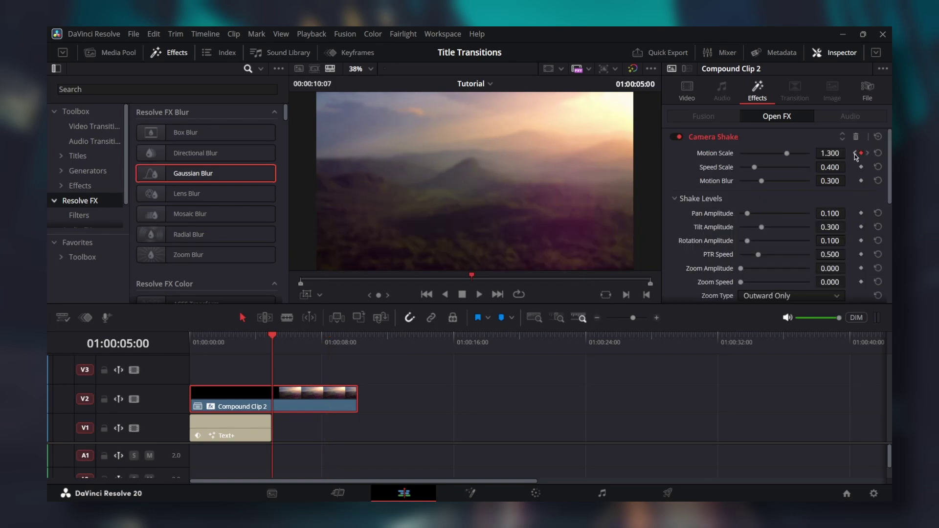
pyautogui.click(854, 154)
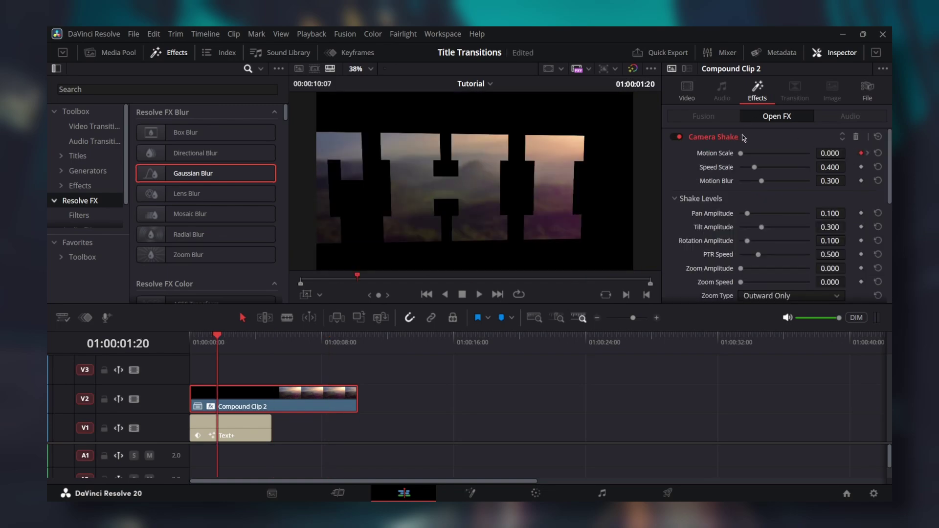
pyautogui.click(741, 137)
pyautogui.click(762, 153)
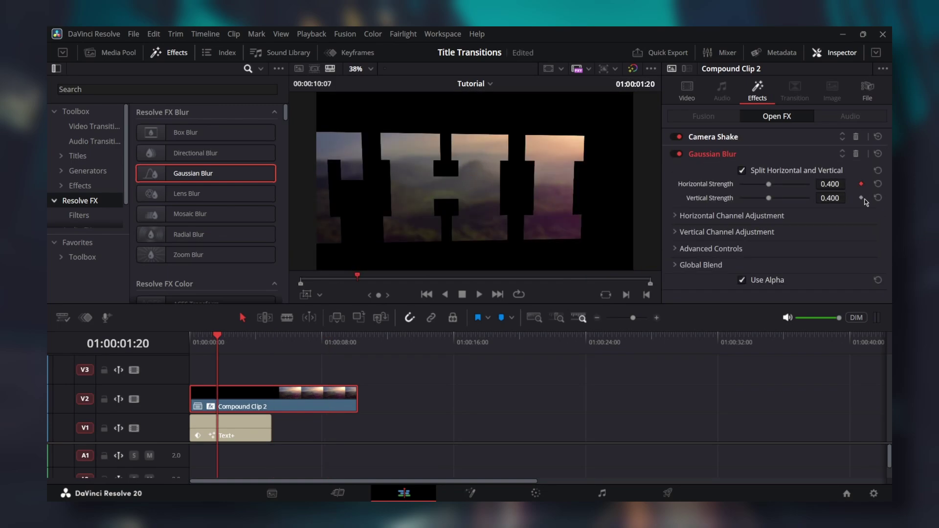
# Keyframe Horizontal Strength 0.600 at 01:00:01:20 and add another keyframe at 01:00:05:00
pyautogui.click(830, 183)
pyautogui.write('.6')
pyautogui.press('Return')
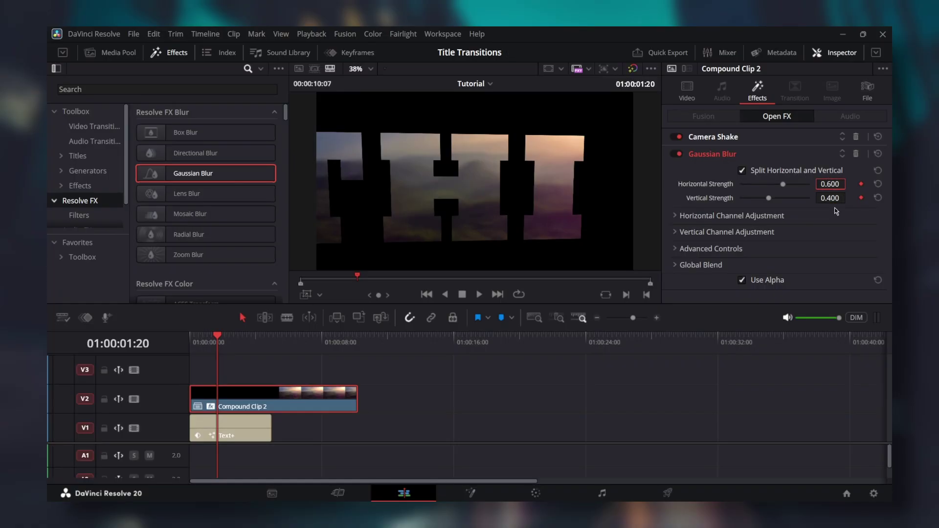
pyautogui.write('500')
pyautogui.press('Return')
pyautogui.click(861, 184)
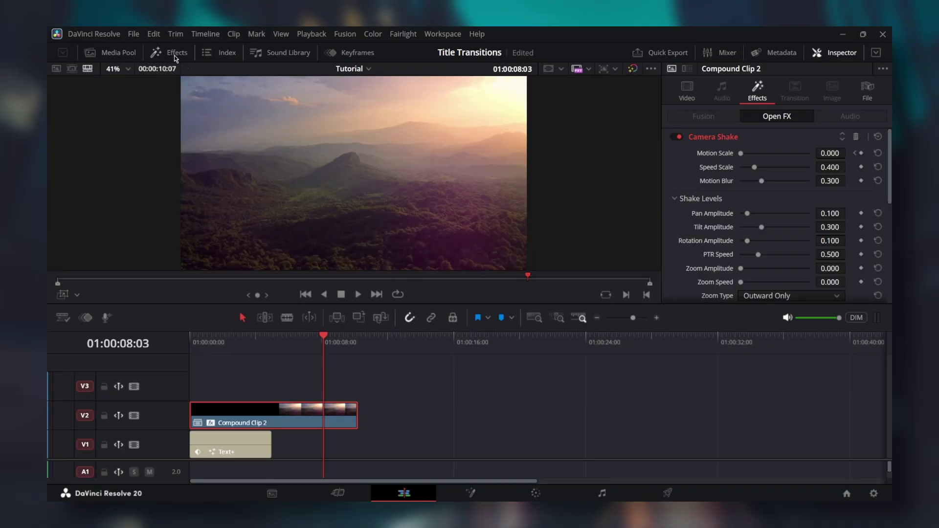
# Apply Zoom Blur to the Text+ title with Zoom Amount keyed at 0, then move to 01:00:04:29
pyautogui.click(174, 55)
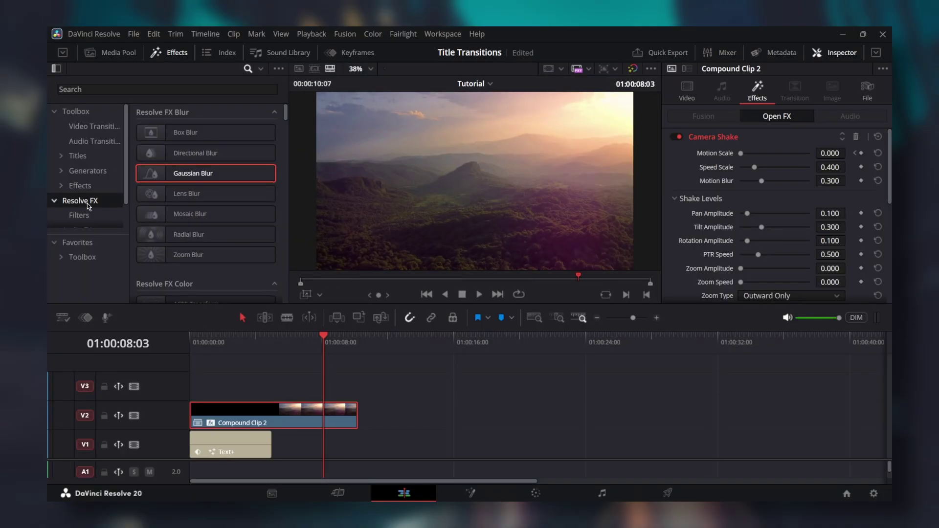
pyautogui.moveTo(171, 256); pyautogui.dragTo(231, 453)
pyautogui.moveTo(227, 342); pyautogui.dragTo(218, 350)
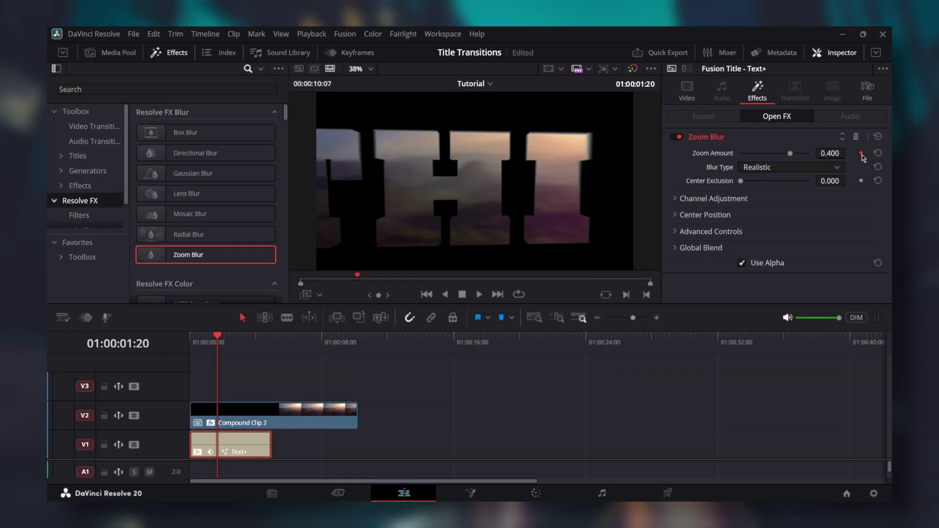
pyautogui.moveTo(833, 153); pyautogui.dragTo(833, 153)
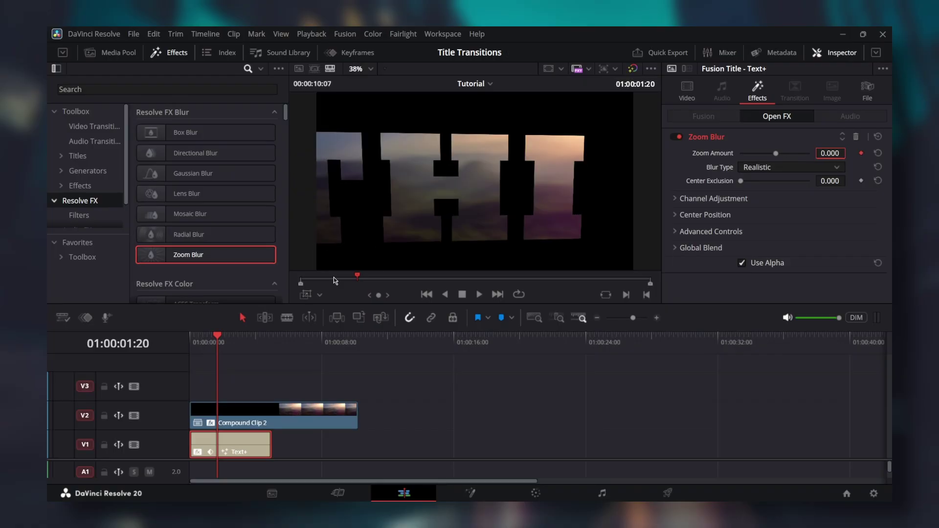
pyautogui.click(272, 337)
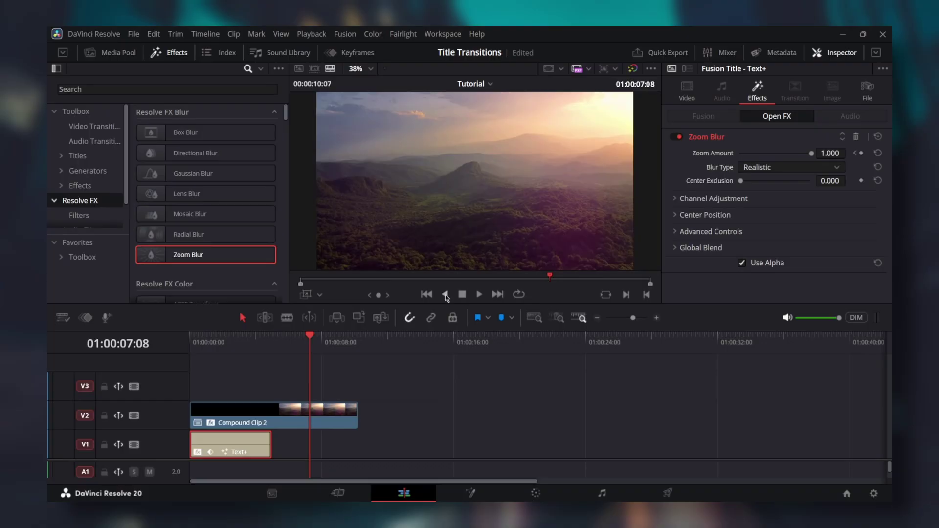
# Search the effects for 'wav' and apply Waviness to the Text+ title
pyautogui.click(202, 90)
pyautogui.write('wac')
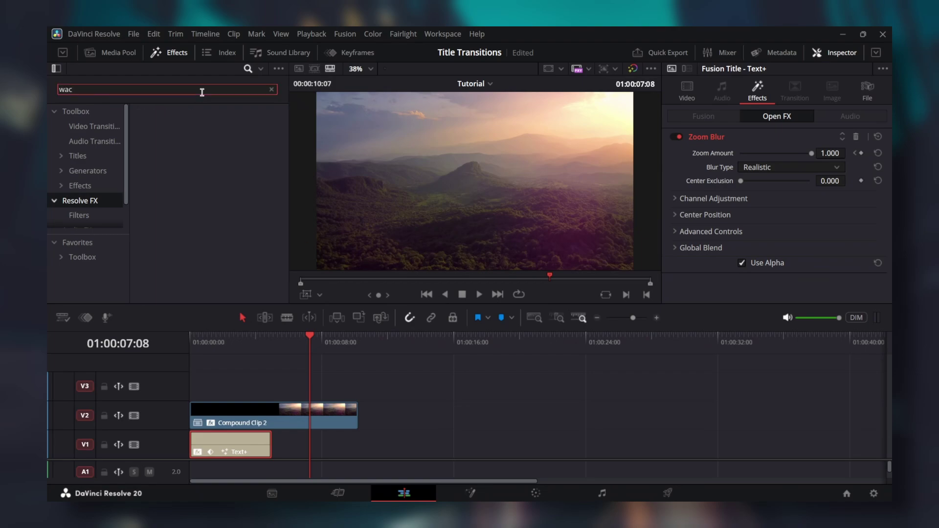
pyautogui.press('BackSpace')
pyautogui.write('v')
pyautogui.click(279, 69)
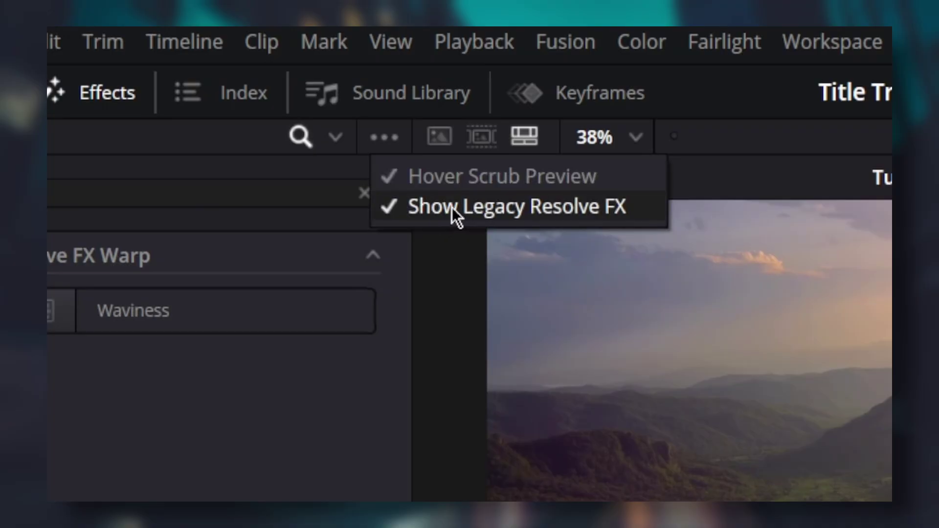
pyautogui.moveTo(146, 310); pyautogui.dragTo(243, 441)
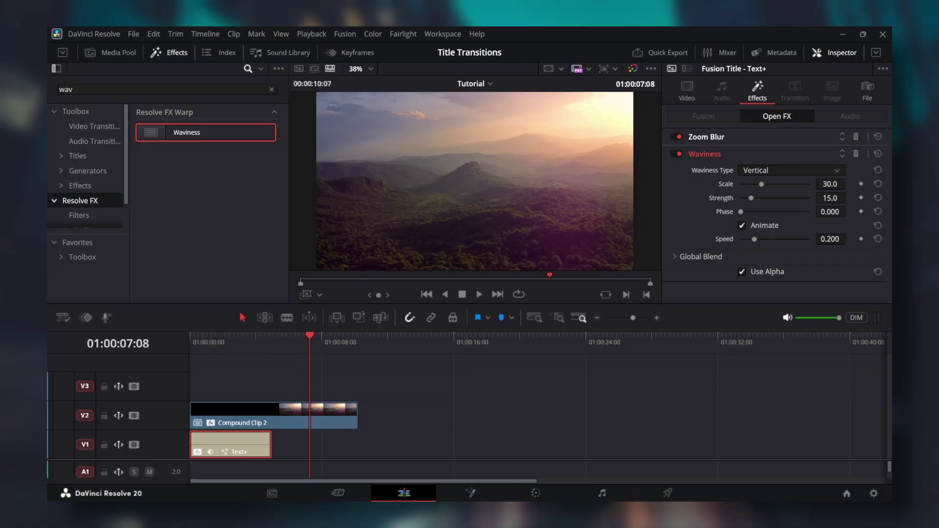
# Set Waviness Scale to 15, turn off Animate, and shift Phase to 0.240
pyautogui.click(831, 184)
pyautogui.write('15')
pyautogui.click(743, 226)
pyautogui.moveTo(741, 212); pyautogui.dragTo(755, 209)
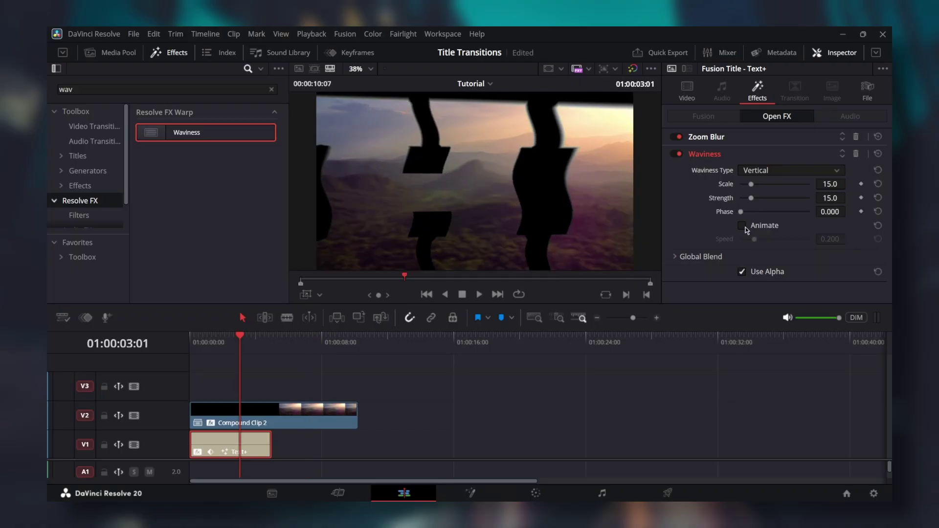
# Keyframe Waviness Strength at 0.0 at 01:00:01:20, then move to 01:00:04:29
pyautogui.click(763, 140)
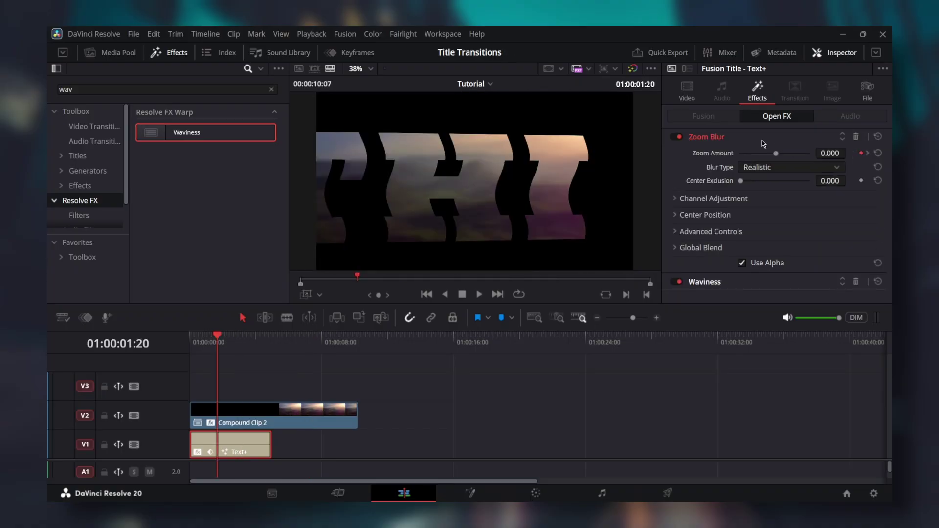
pyautogui.click(755, 281)
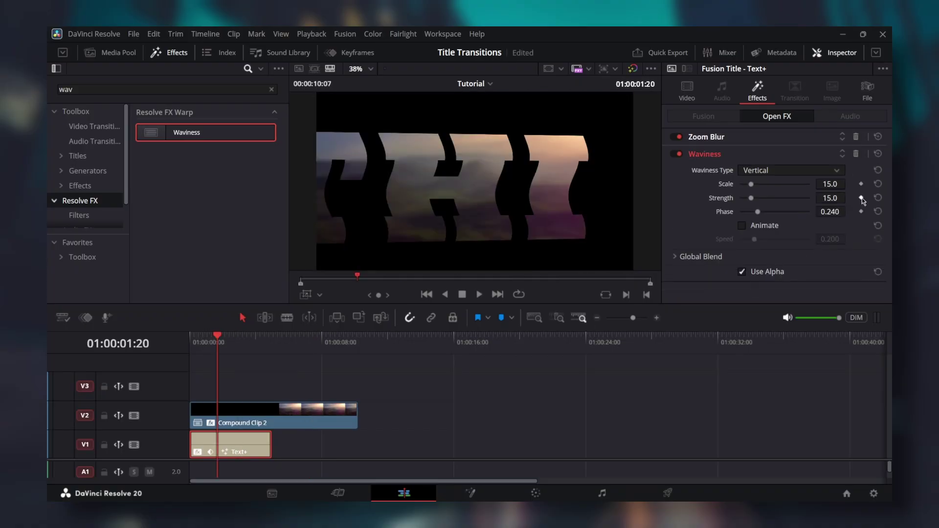
pyautogui.moveTo(748, 199); pyautogui.dragTo(723, 200)
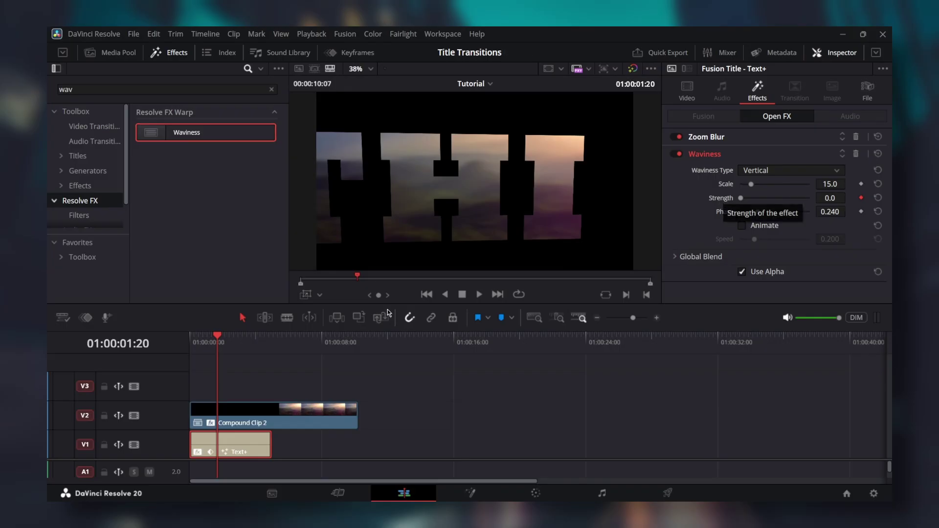
pyautogui.click(272, 337)
pyautogui.press('Left')
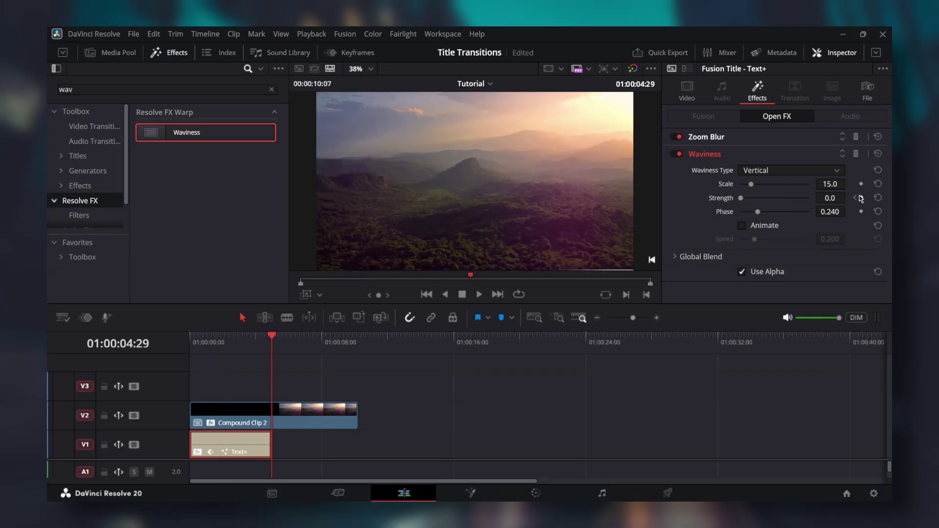
# Raise Waviness Strength at 01:00:04:29, then select the Text+ title's keyframes in its curve view
pyautogui.doubleClick(834, 198)
pyautogui.write('2')
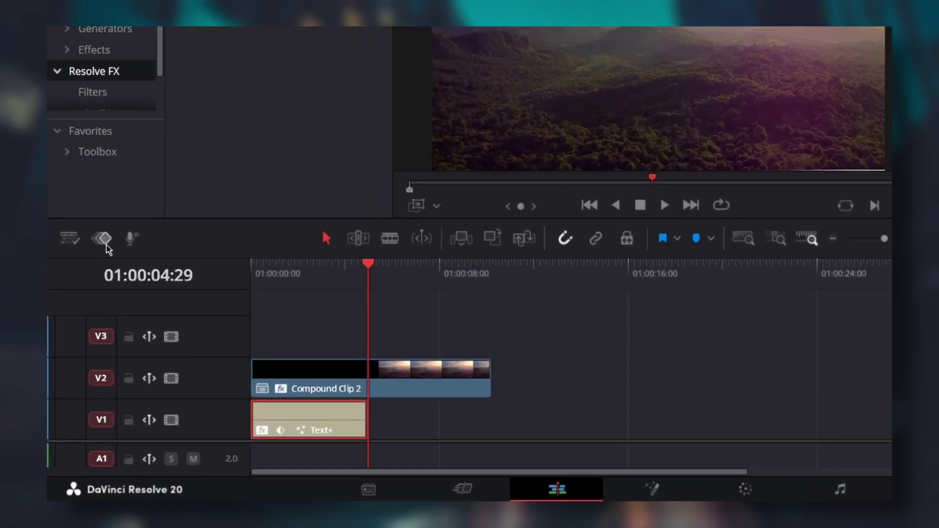
pyautogui.click(210, 451)
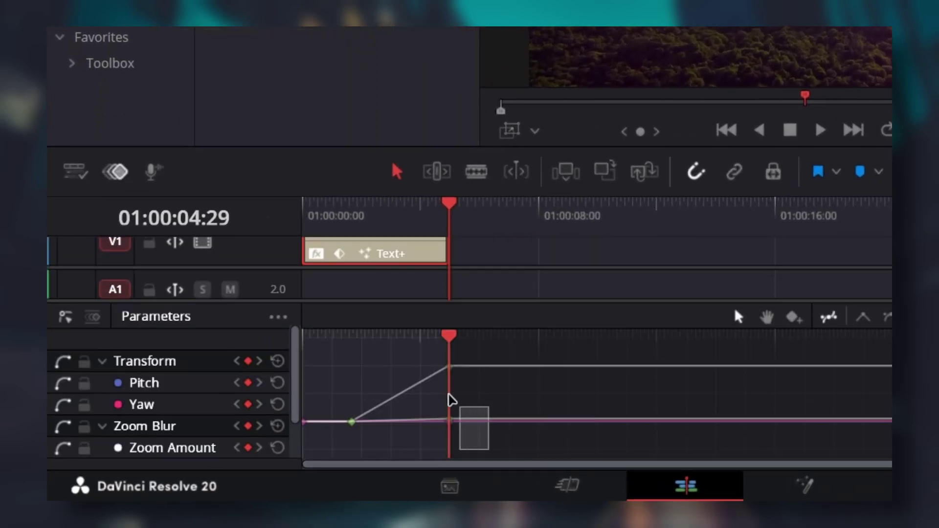
pyautogui.moveTo(446, 391); pyautogui.dragTo(287, 325)
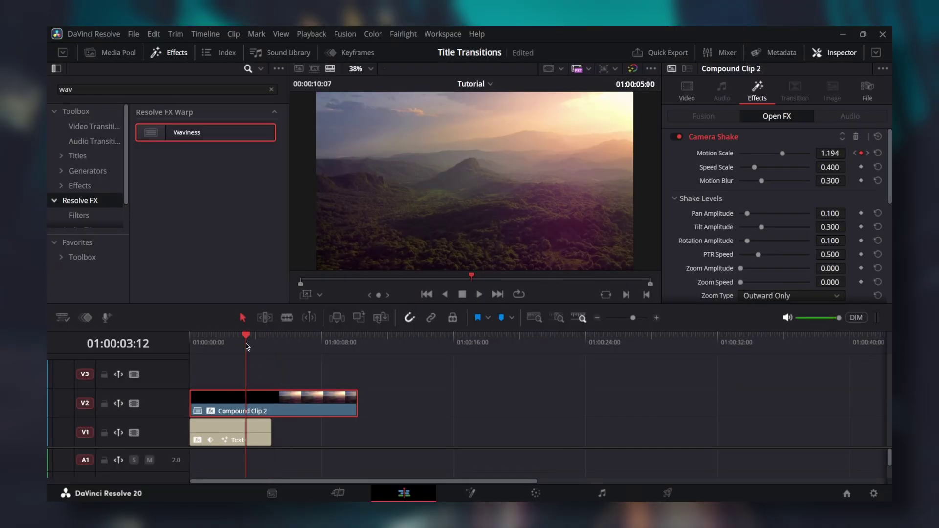
# Play the transition from about 03:12 to review the shaking drone footage revealed through the title letters
pyautogui.click(479, 294)
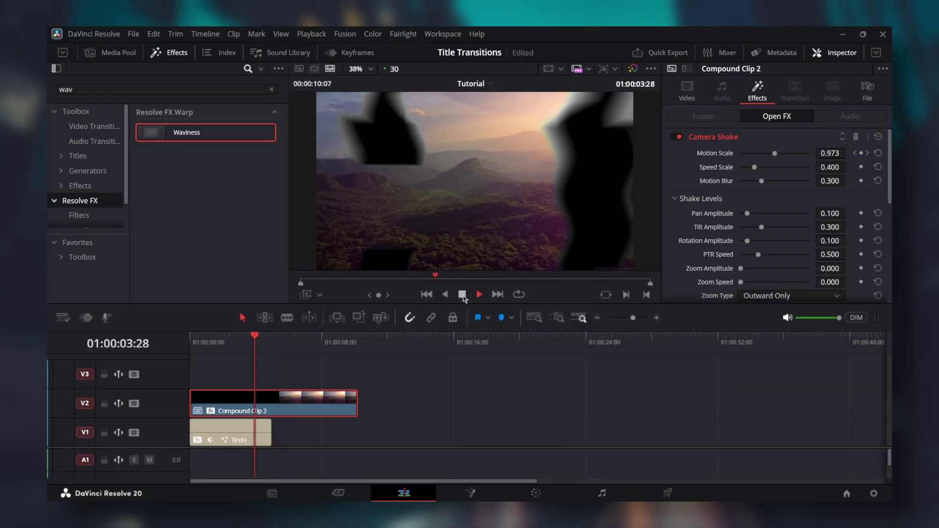